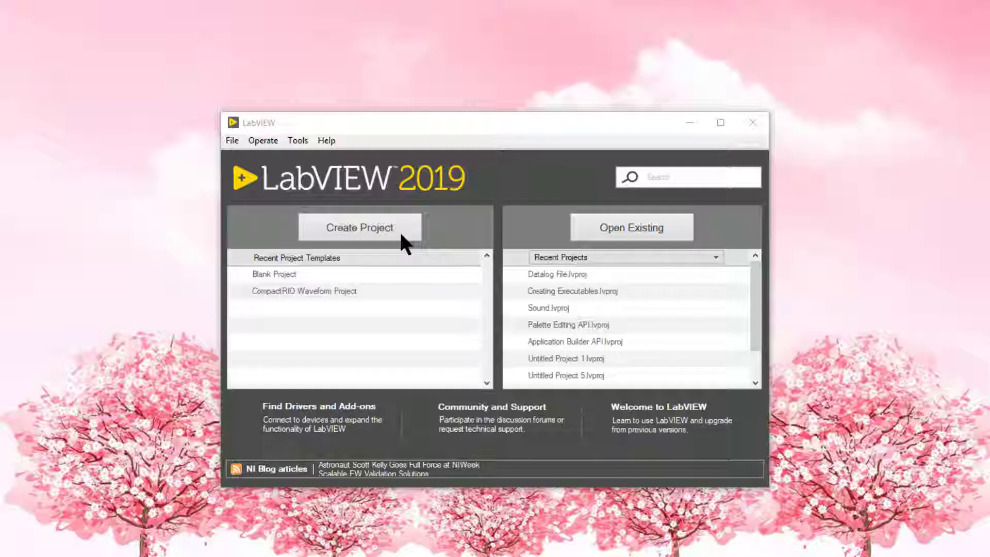
Step: Open Tools > Options to reach the Paths category's Temporary Directory setting
left_click(302, 138)
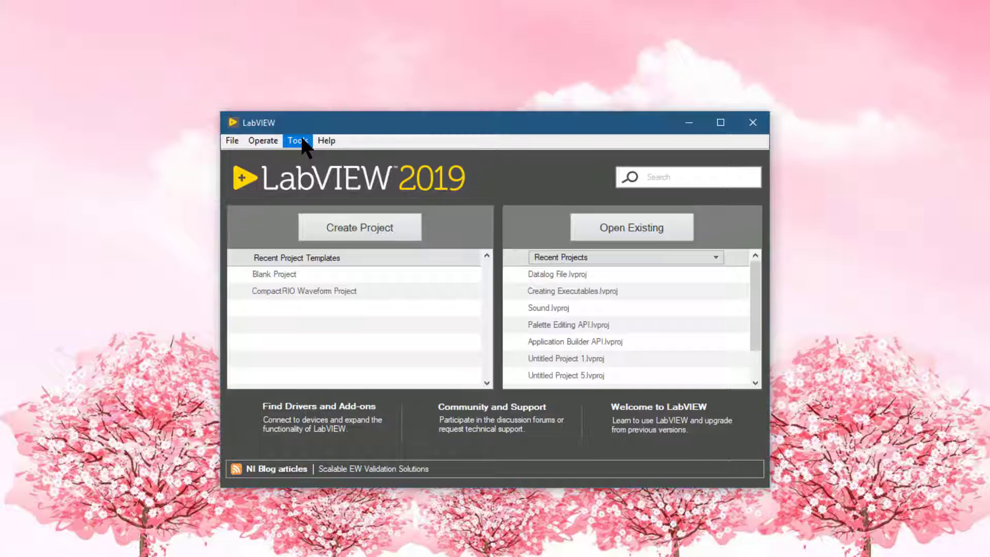
left_click(302, 139)
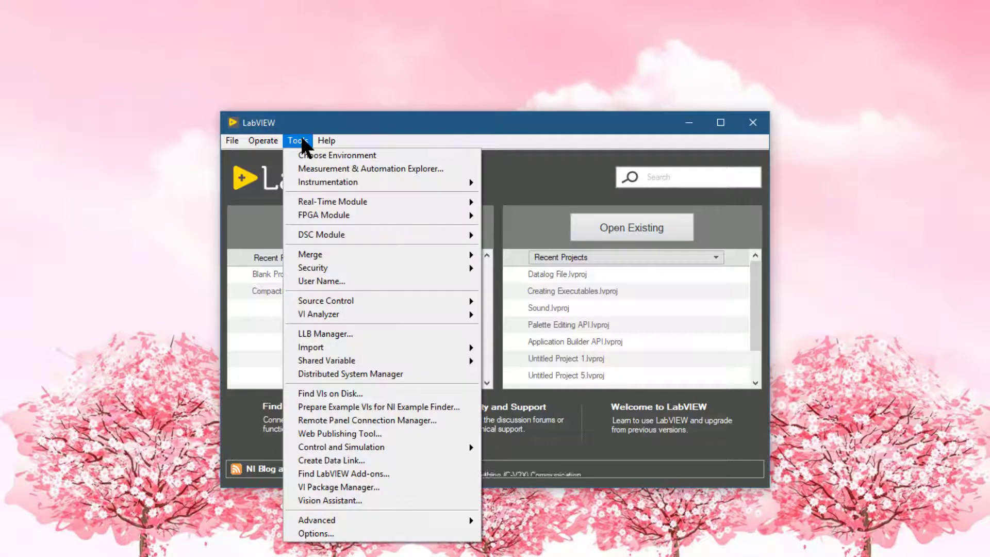
left_click(338, 533)
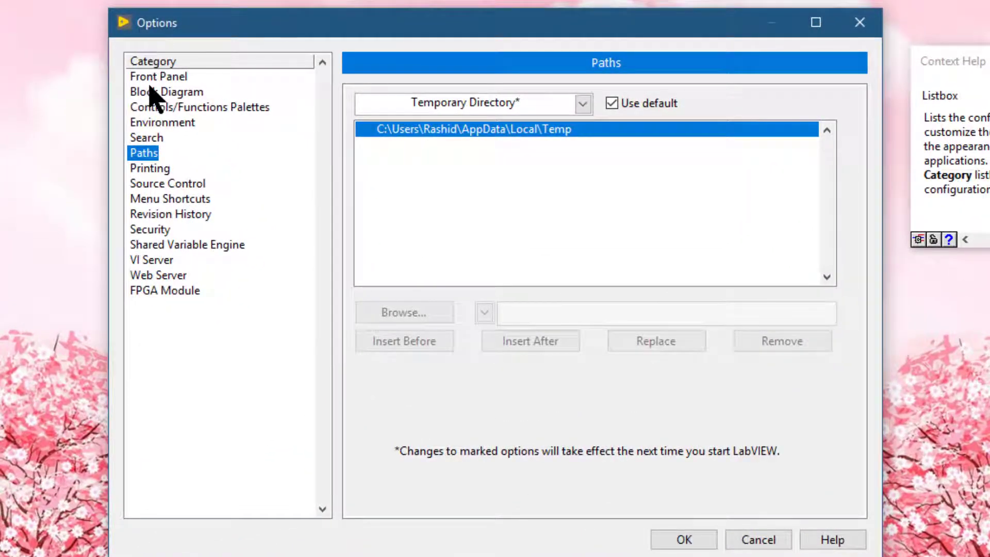
Step: Switch the Paths category to the VI Search Path list with <topvi>, <vilib> and resource entries
left_click(150, 90)
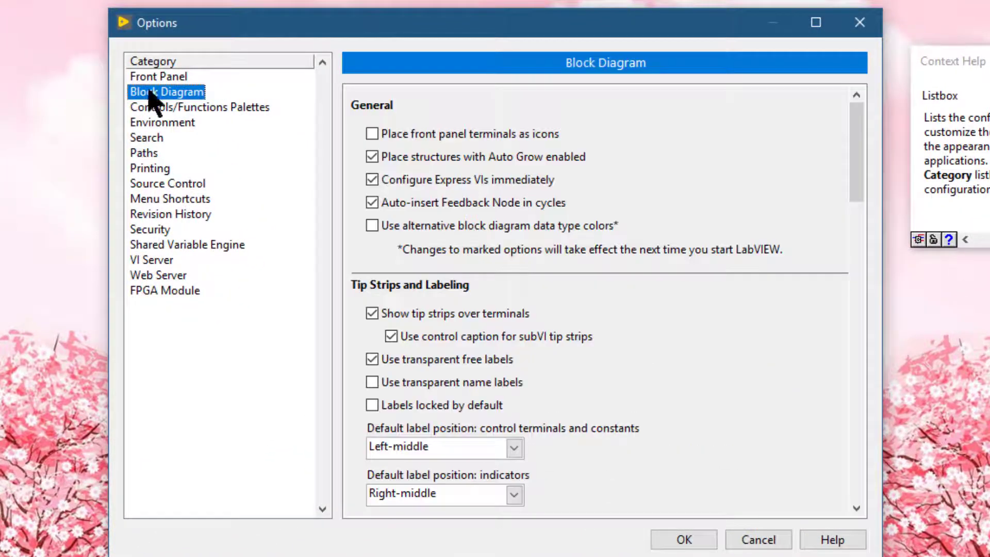
left_click(145, 155)
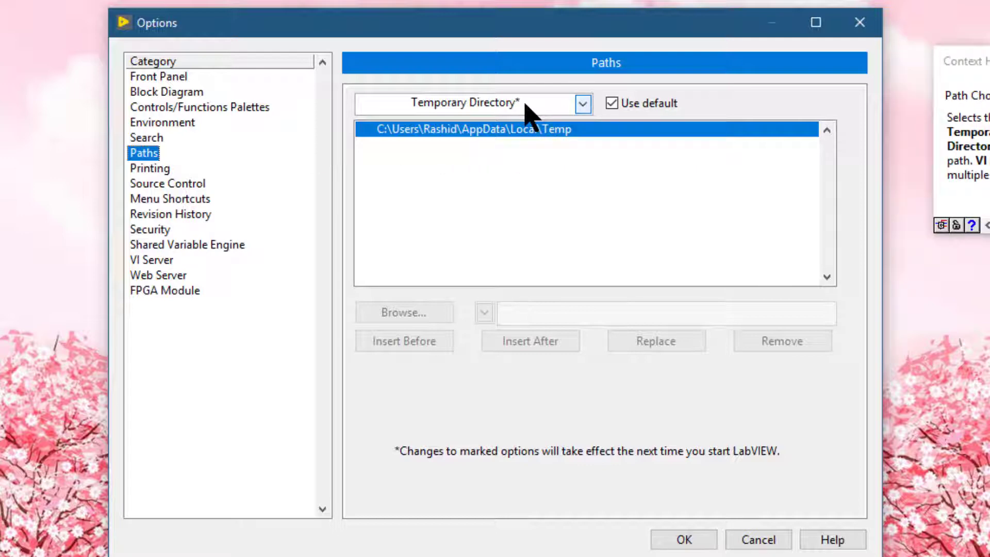
left_click(587, 108)
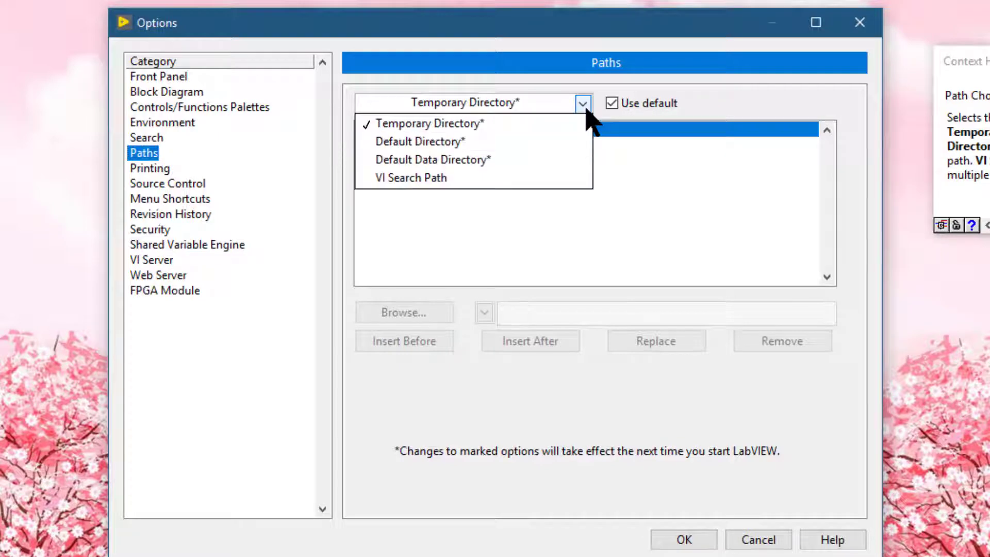
left_click(503, 186)
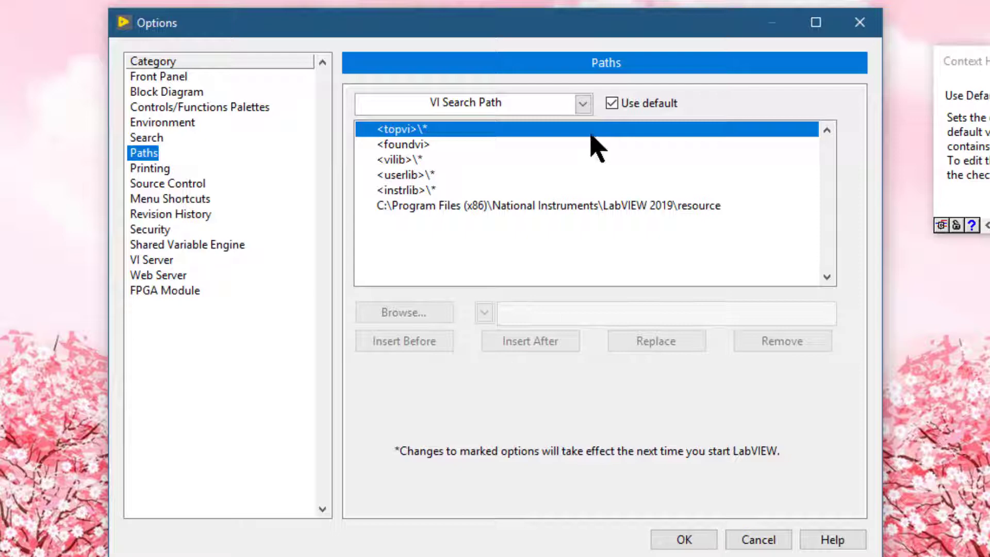
Step: Uncheck Use default for the VI Search Path and browse for a folder to add
left_click(612, 104)
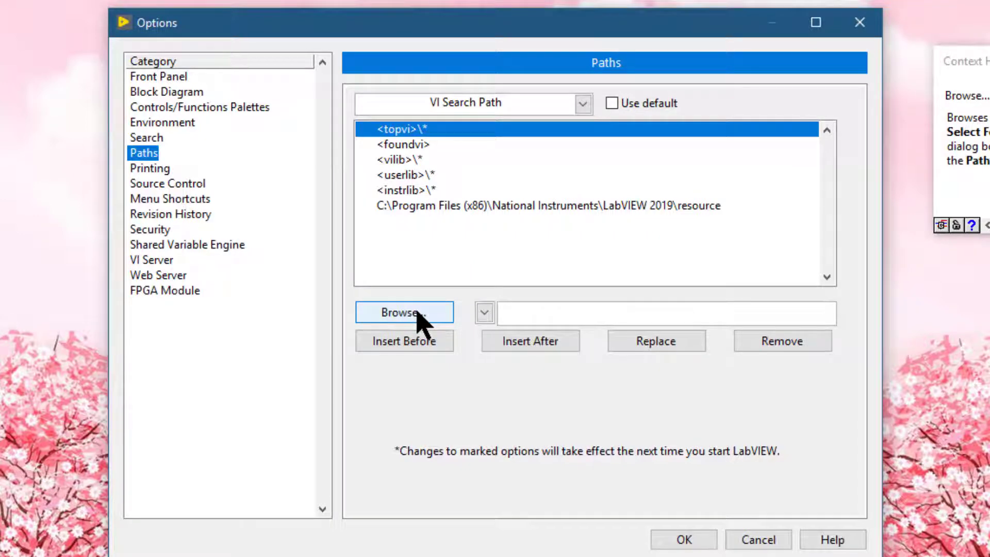
left_click(488, 319)
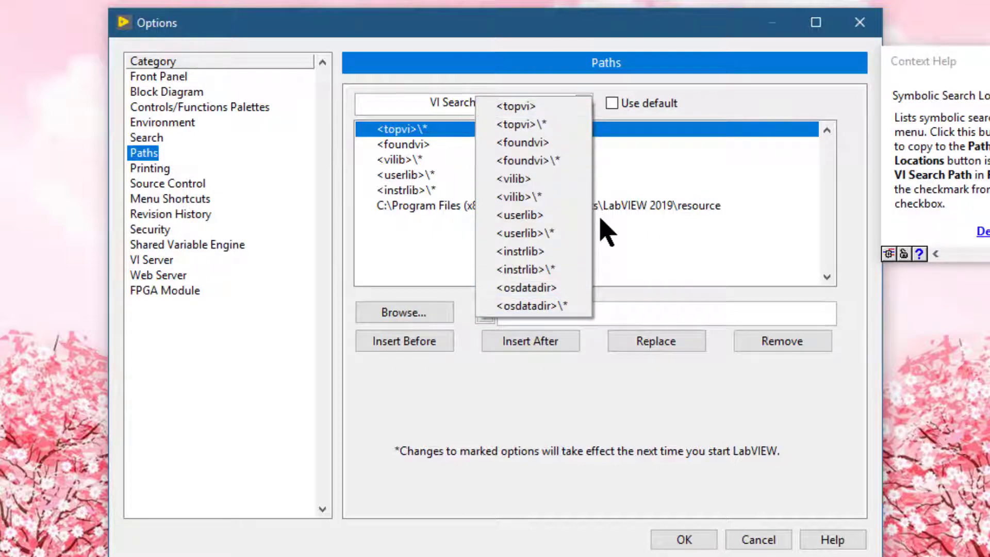
left_click(634, 242)
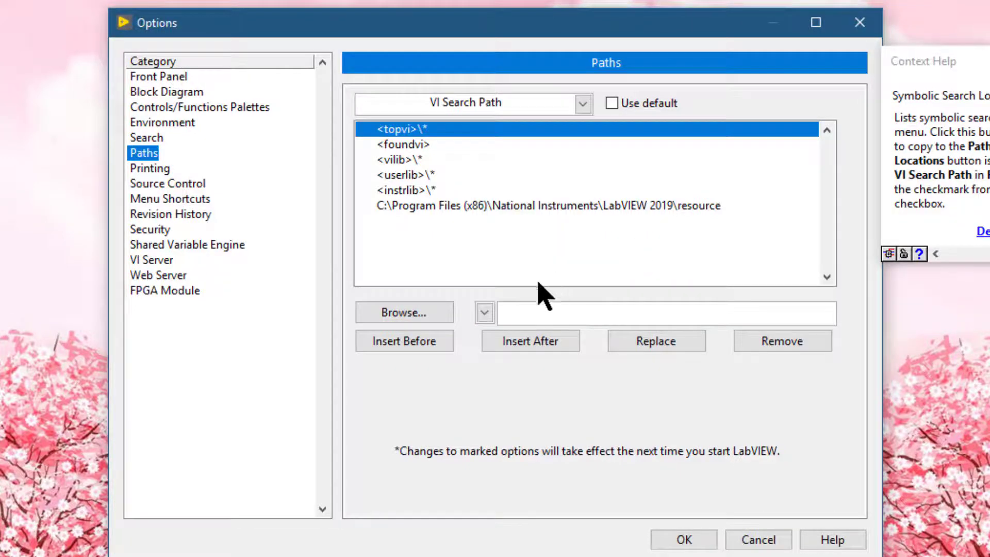
left_click(486, 314)
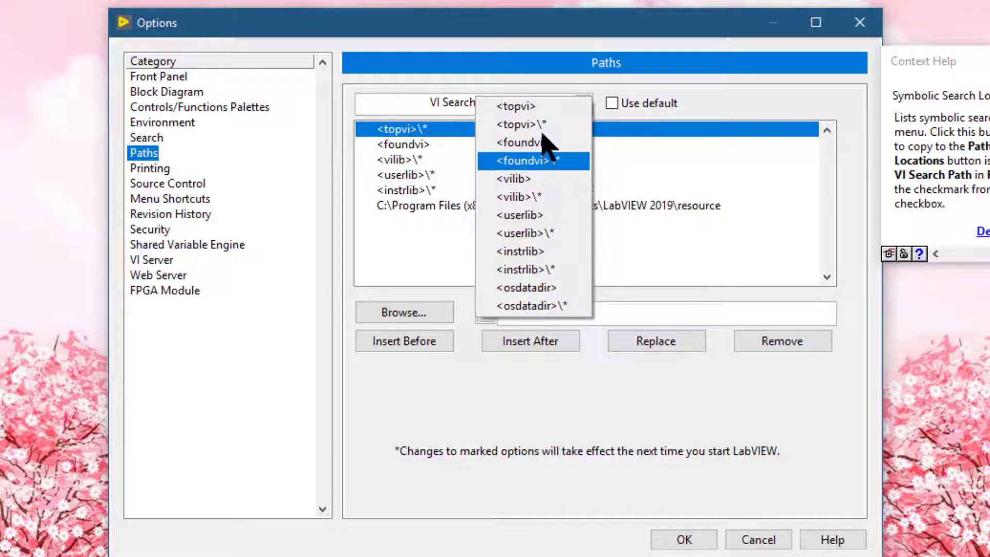
left_click(619, 278)
left_click(418, 315)
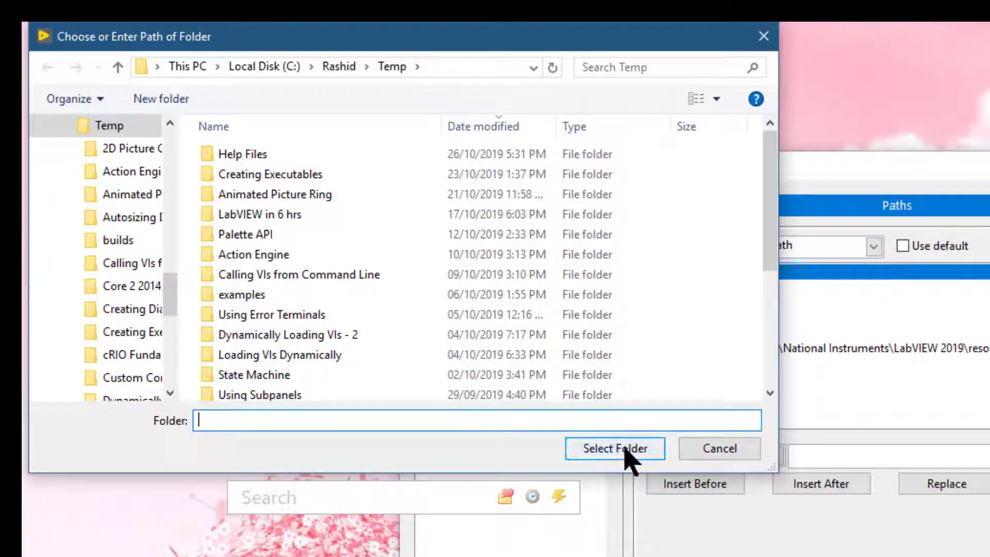
Step: Choose the current Temp folder on drive C as the VI Search Path entry
left_click(628, 459)
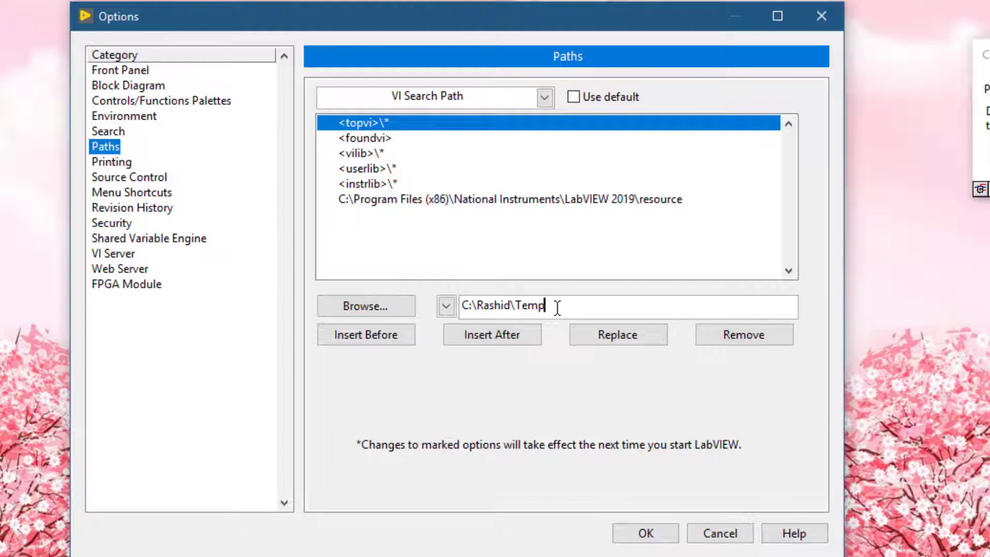
Step: Fix the Temp folder path to end in \* after the ':*' version is rejected as invalid
type("\\")
key("BackSpace")
type("*")
type("\\")
key("BackSpace")
type(":")
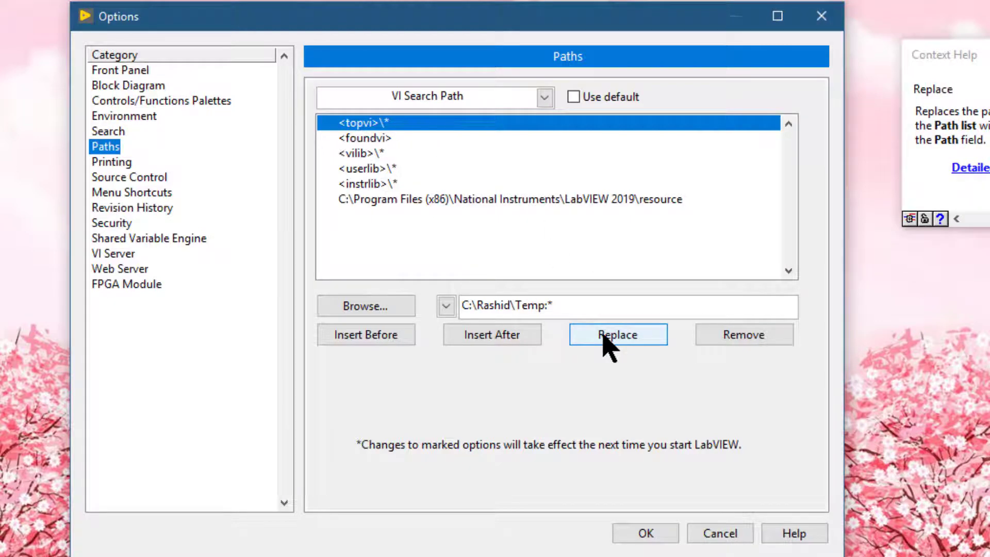
left_click(392, 341)
left_click(454, 322)
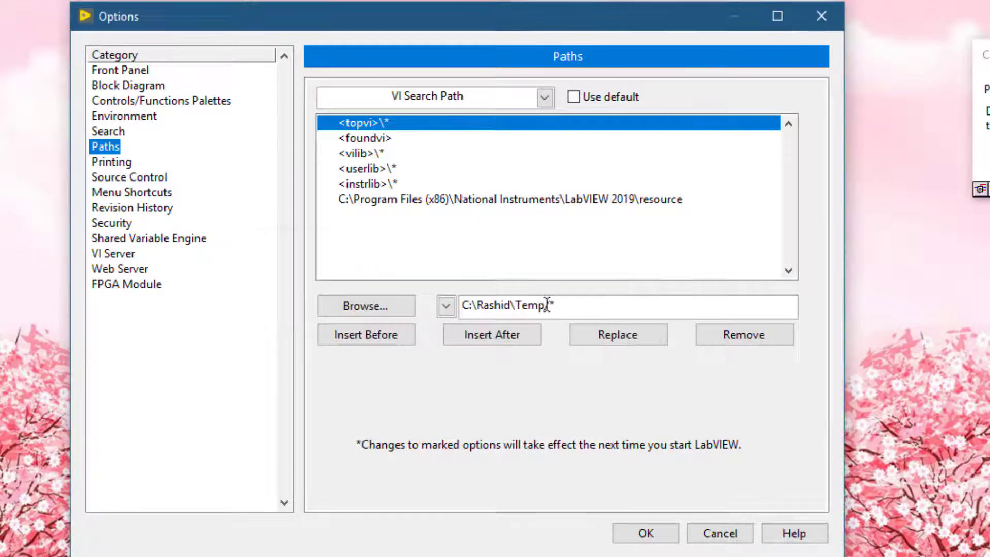
type("\\*")
Step: Insert the Temp folder \* path above <topvi>\*, then clear the field and reselect the entry
left_click(404, 344)
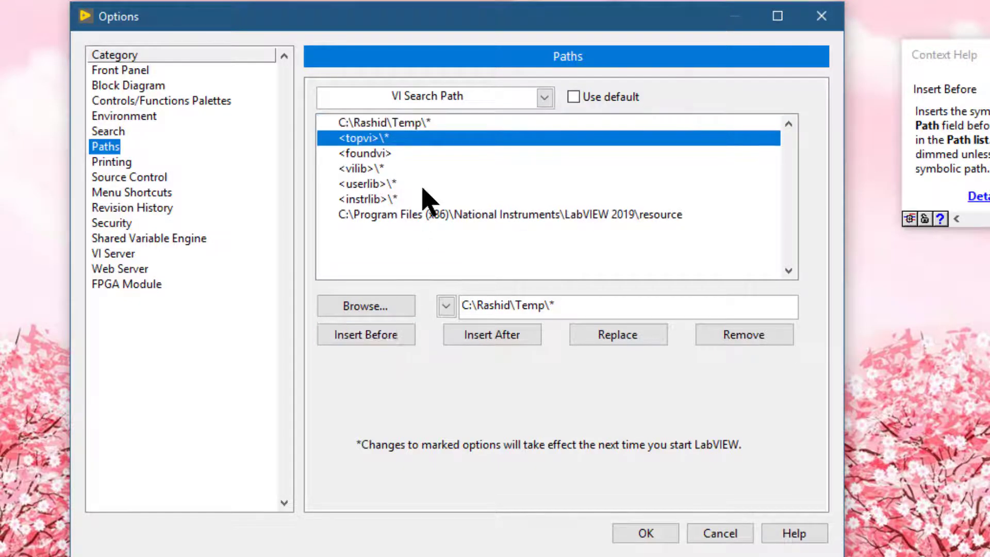
left_click(406, 124)
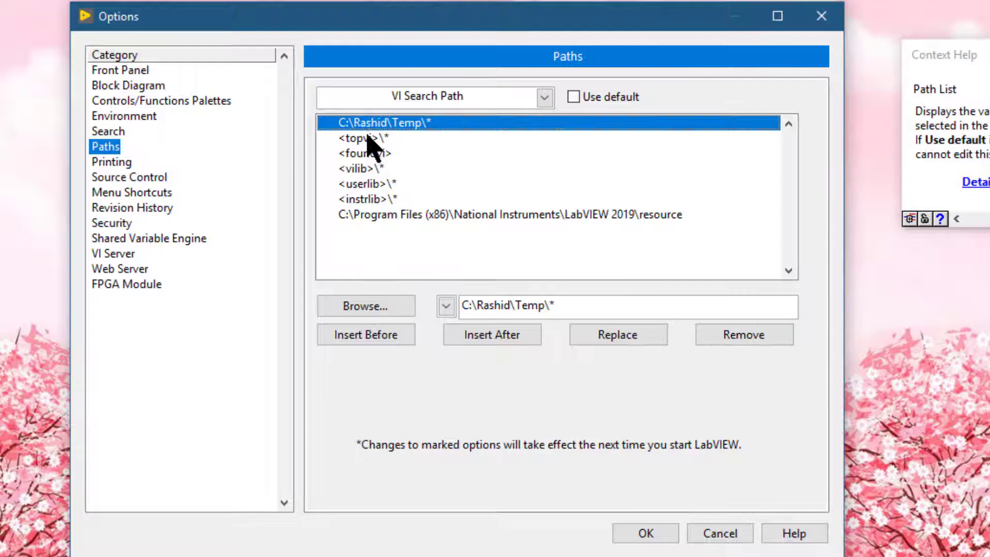
left_click(587, 305)
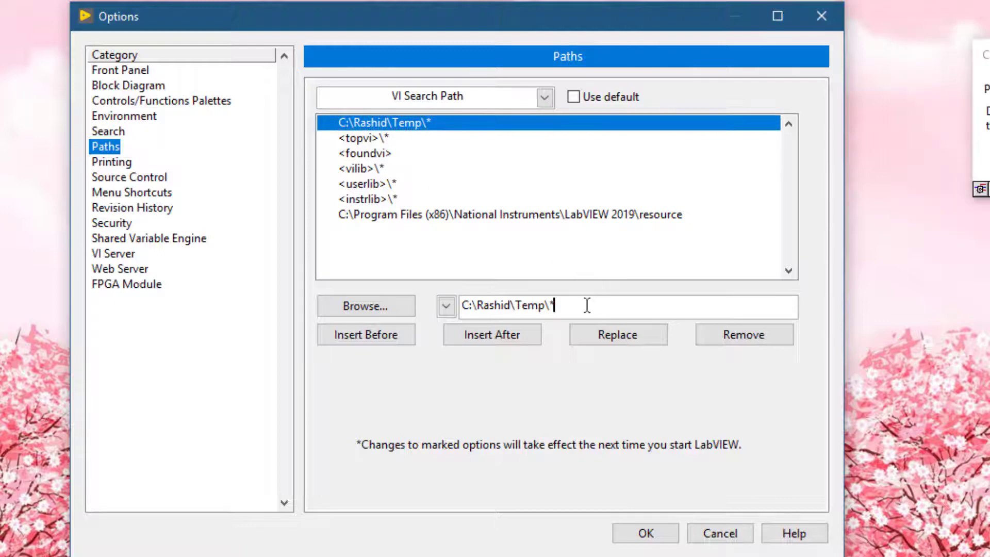
key("BackSpace")
key("BackSpace")
key("BackSpace")
key("BackSpace")
key("BackSpace")
key("BackSpace")
key("BackSpace")
key("BackSpace")
key("BackSpace")
key("BackSpace")
key("BackSpace")
key("BackSpace")
key("BackSpace")
key("BackSpace")
key("BackSpace")
key("BackSpace")
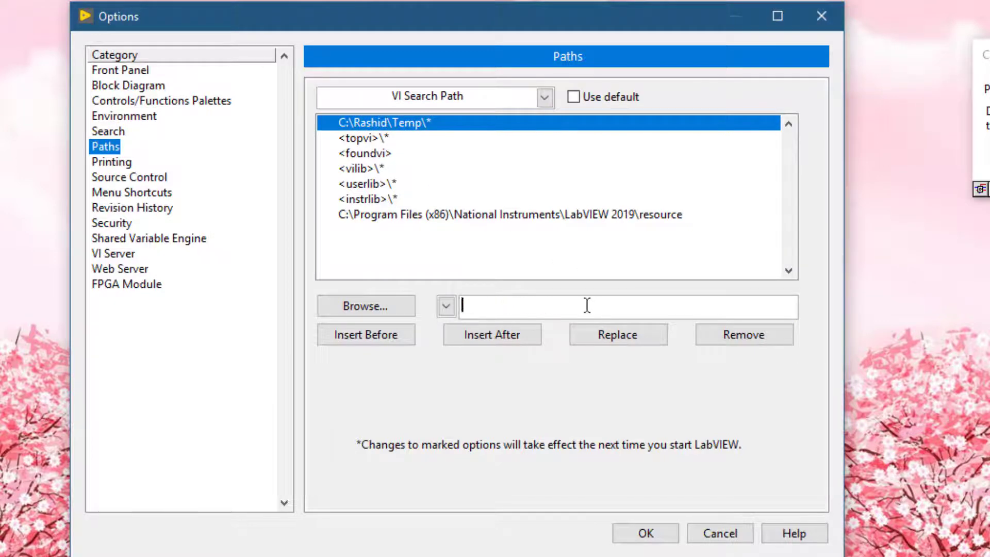
left_click(360, 153)
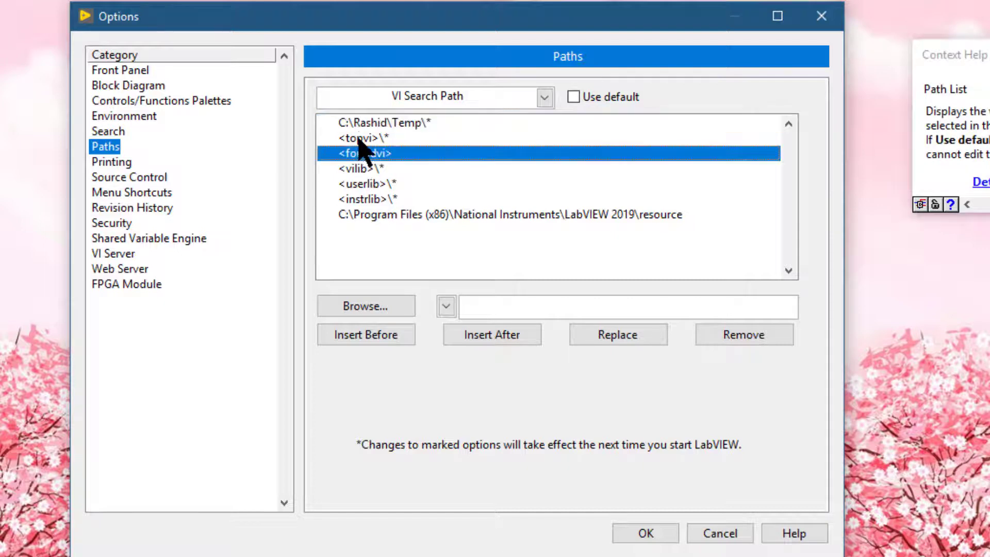
left_click(359, 124)
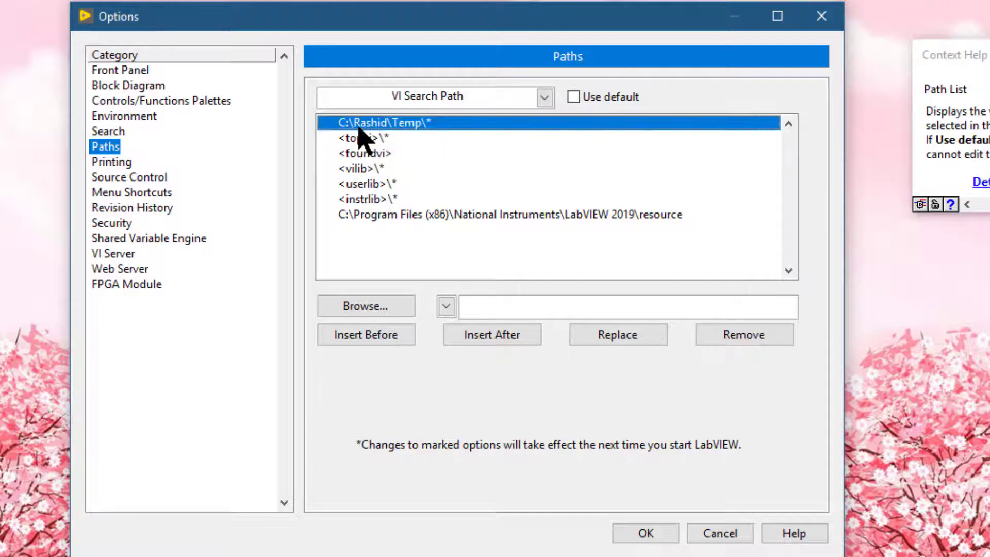
Step: Remove the Temp folder entry so the list starts with <topvi>\* again
left_click(753, 346)
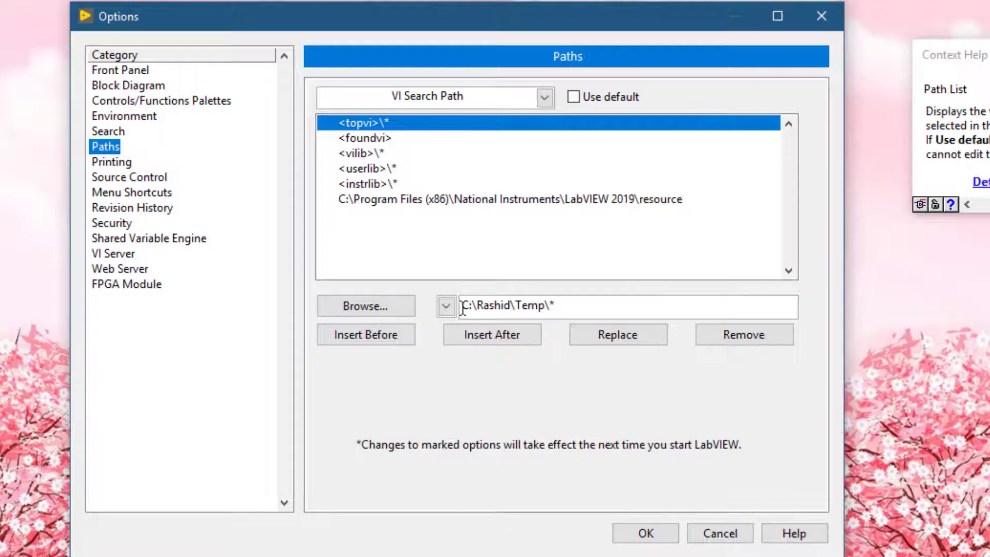
left_click(556, 307)
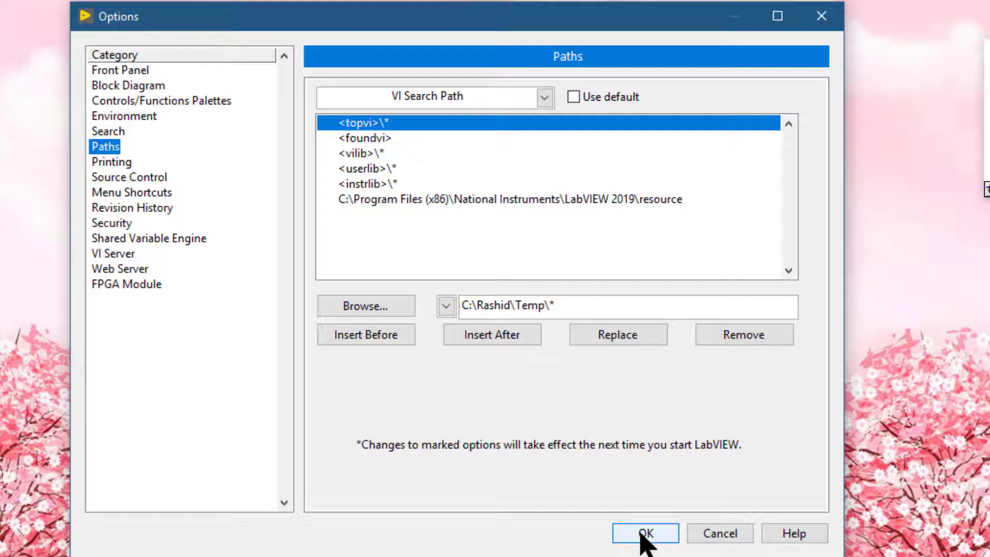
Step: Close Options with OK, keeping only the default VI Search Path entries
left_click(645, 534)
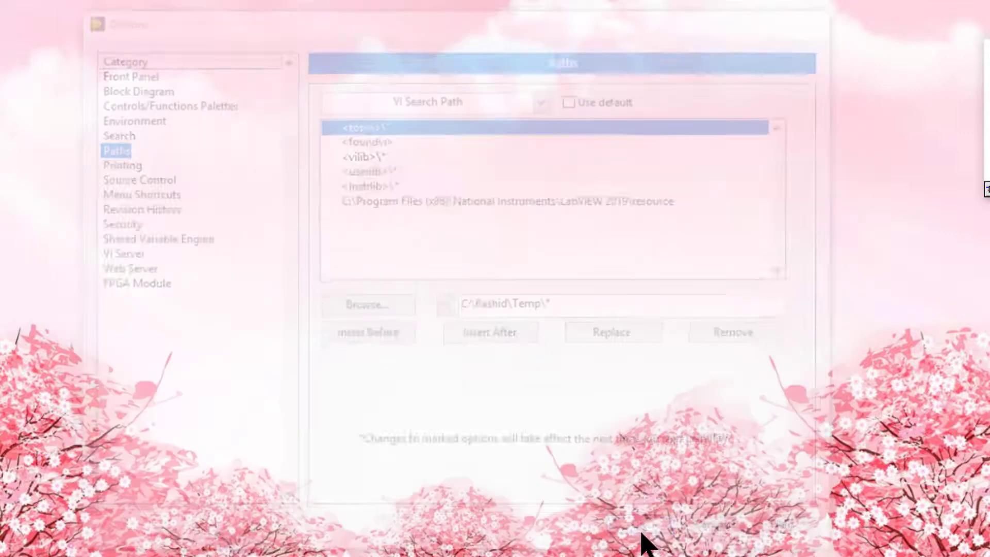